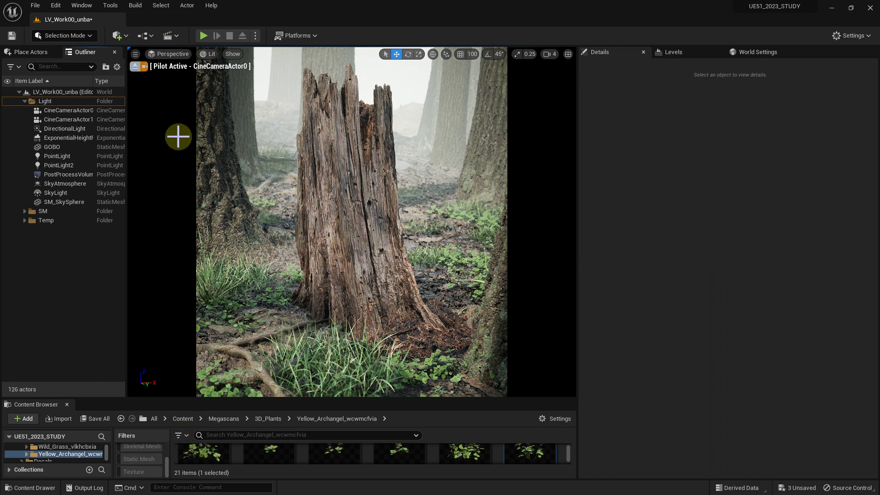
Select the GOBO actor, a Yellow Archangel plant mesh scaled to about 5.93, in the Outliner
left_click(65, 148)
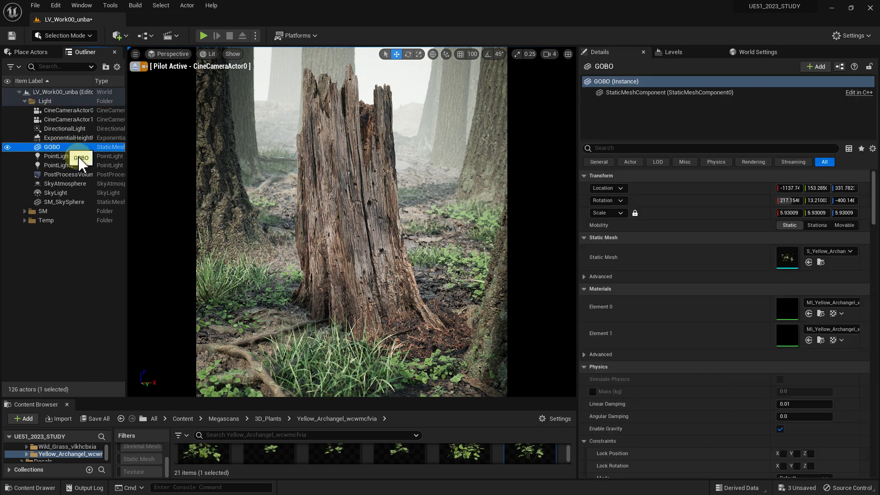
Test-move the GOBO and briefly hide it to watch the stump's leaf shadows, then undo back to X -1137.74
mouse_move(267, 205)
left_mouse_down()
mouse_move(174, 215)
mouse_move(174, 197)
mouse_move(255, 203)
left_mouse_up()
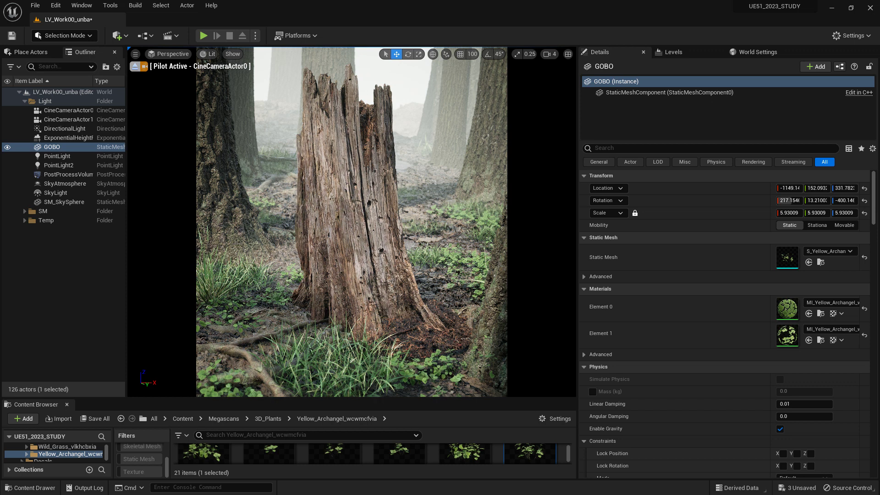
left_click_drag(255, 203, 304, 195)
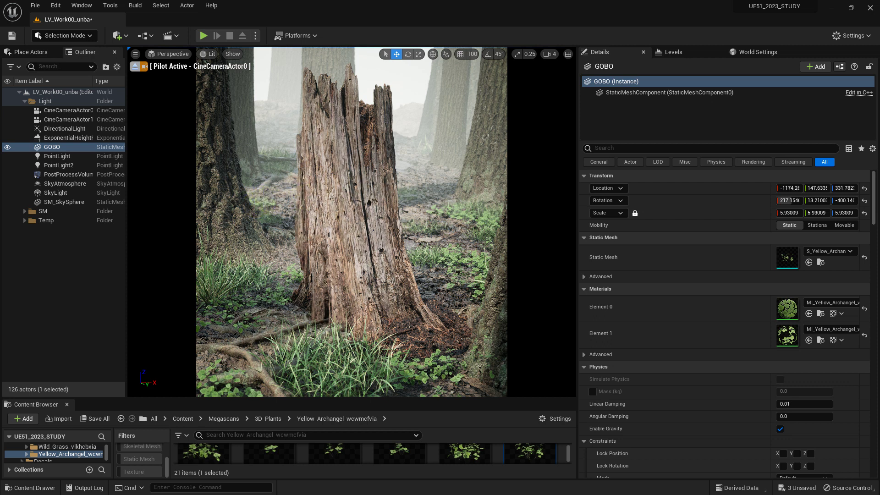
key("ctrl+z")
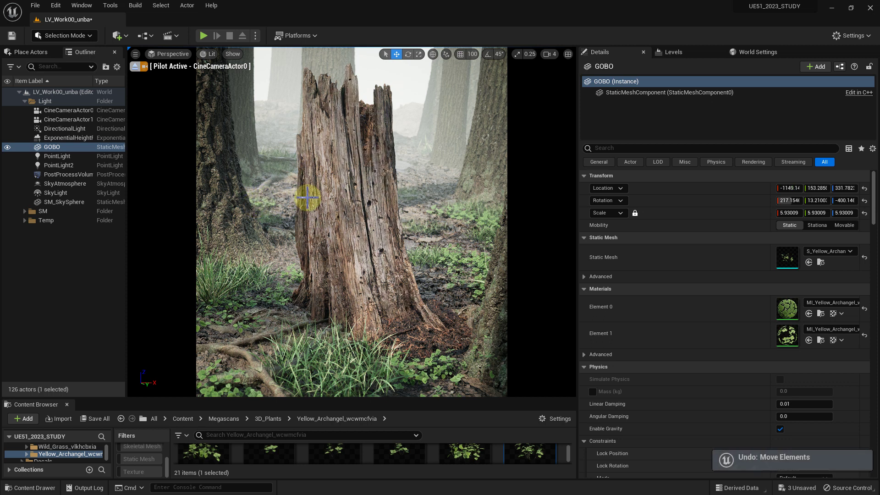
left_click_drag(308, 197, 303, 187)
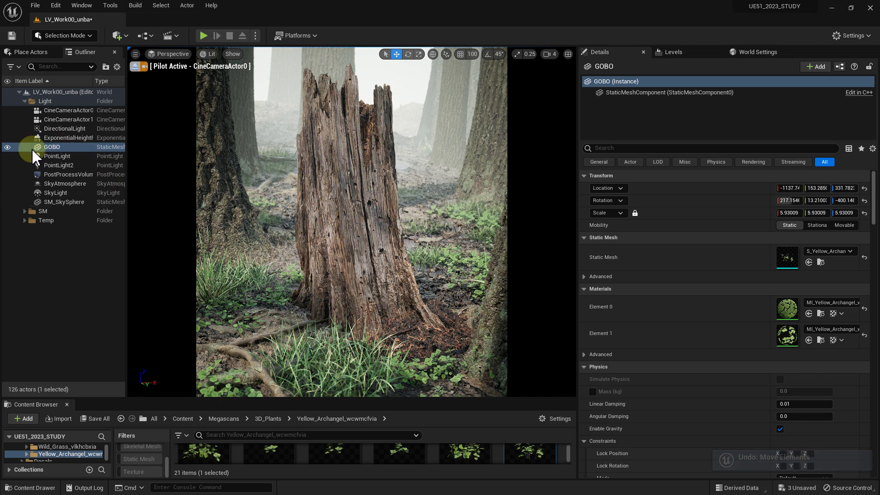
left_click(8, 148)
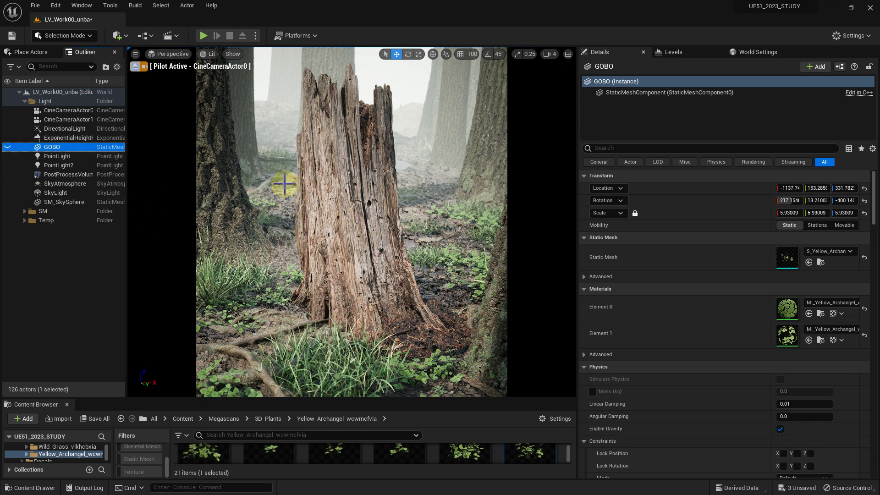
left_click(7, 147)
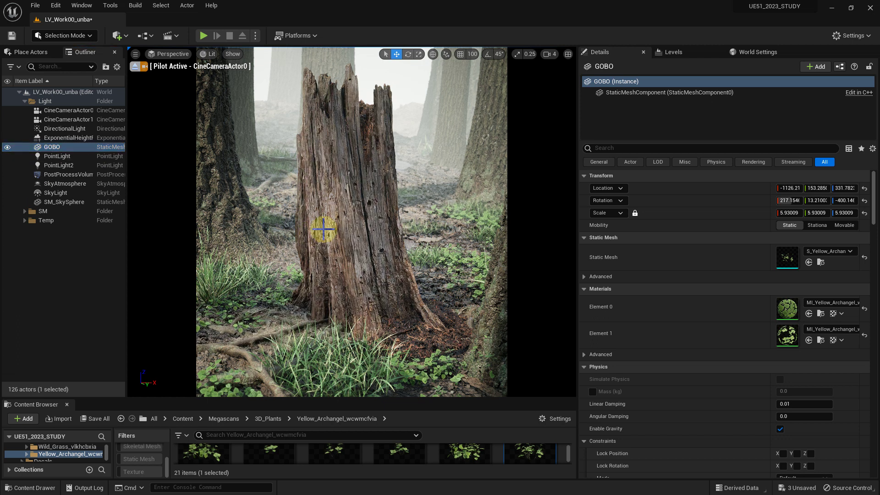
key("ctrl+z")
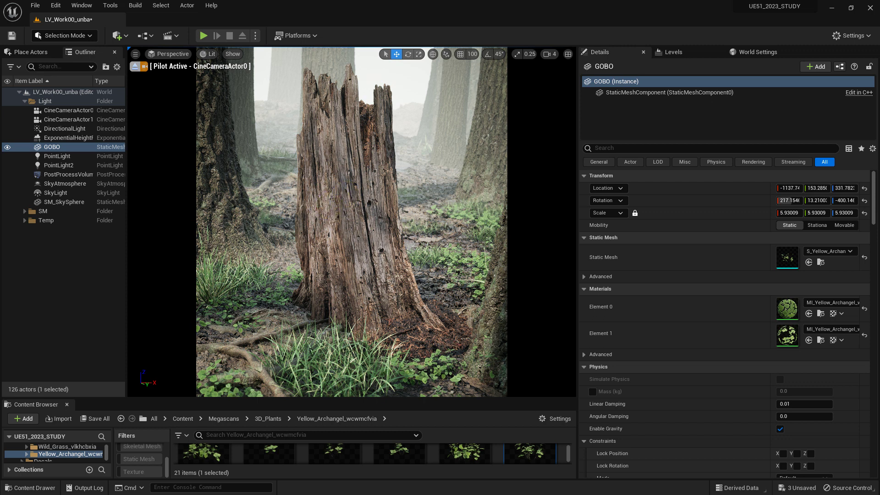
Lower the GOBO to about X -1052.15, Z 201.43 and rotate it around Z so leaves enter the shot
left_click_drag(789, 188, 806, 188)
left_click_drag(329, 198, 328, 201)
key("e")
mouse_move(282, 95)
left_mouse_down()
mouse_move(302, 101)
mouse_move(338, 216)
mouse_move(338, 165)
mouse_move(335, 185)
left_mouse_up()
key("w")
key("e")
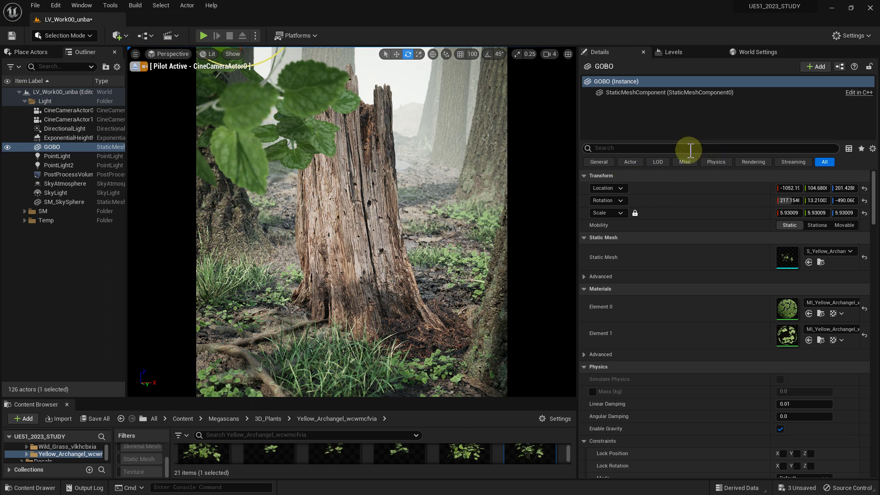
Enable Actor Hidden In Game and Hidden Shadow on the GOBO using the 'hidden' Details filter
type("h")
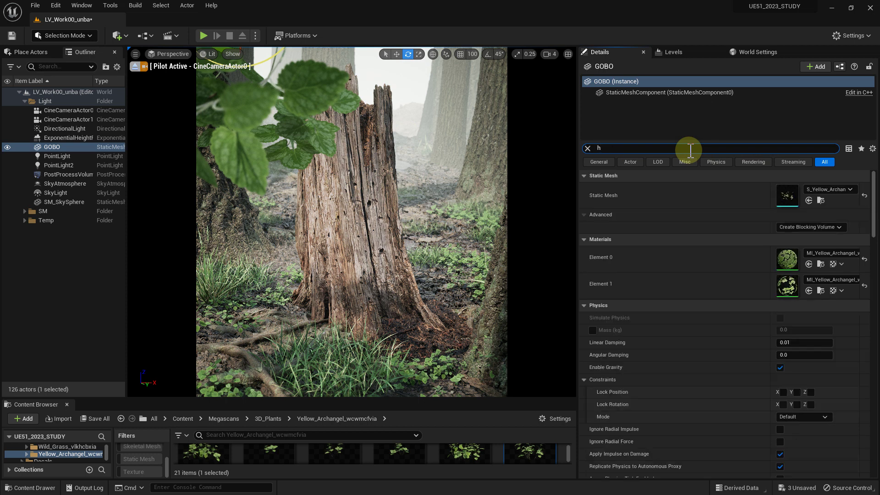
type("idden")
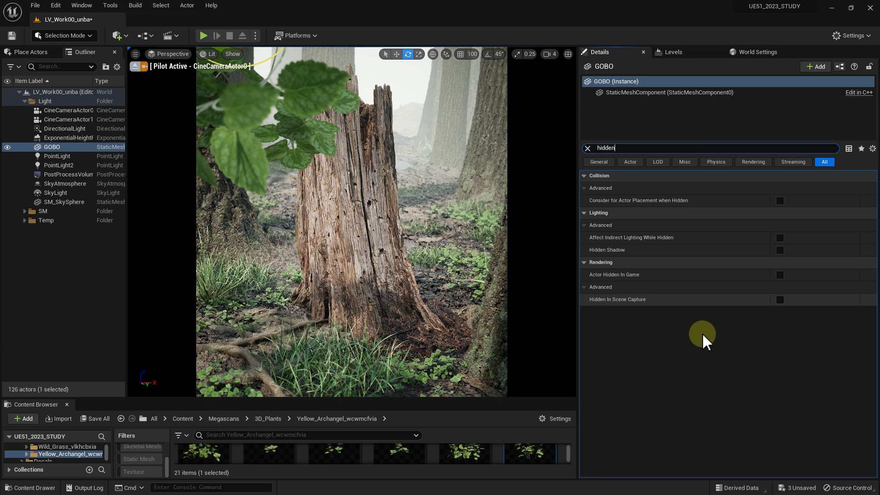
left_click(780, 275)
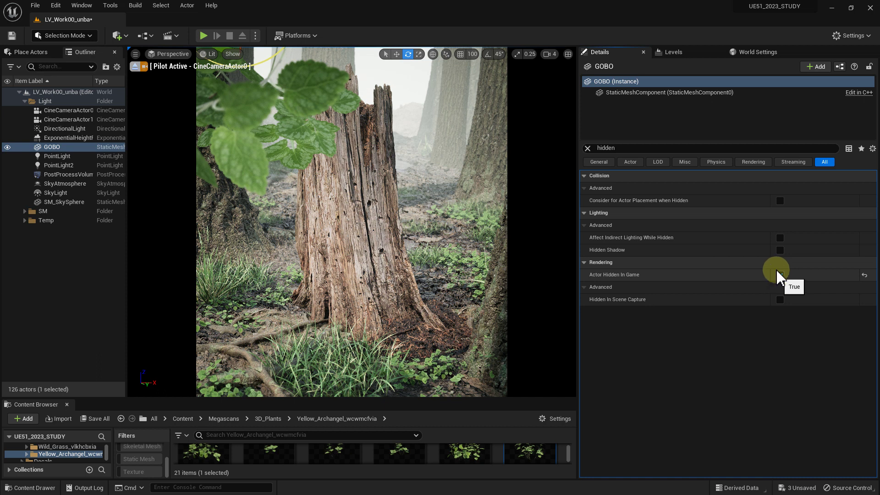
left_click(780, 250)
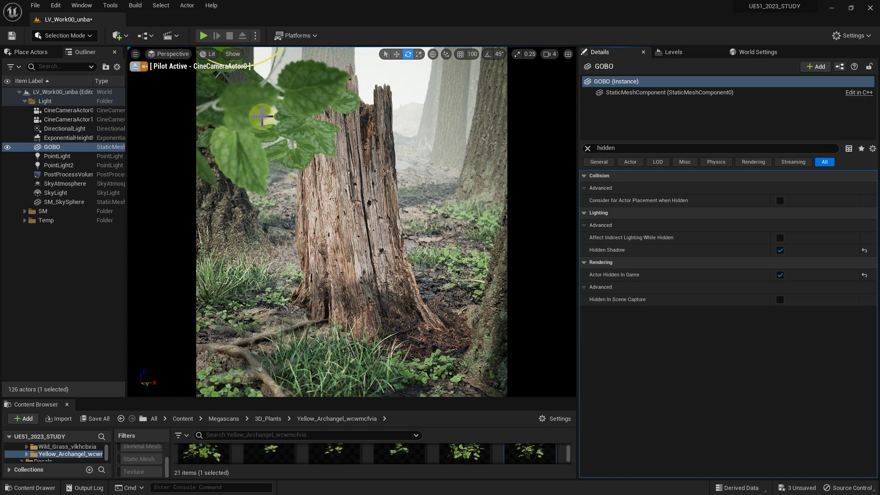
left_click(136, 53)
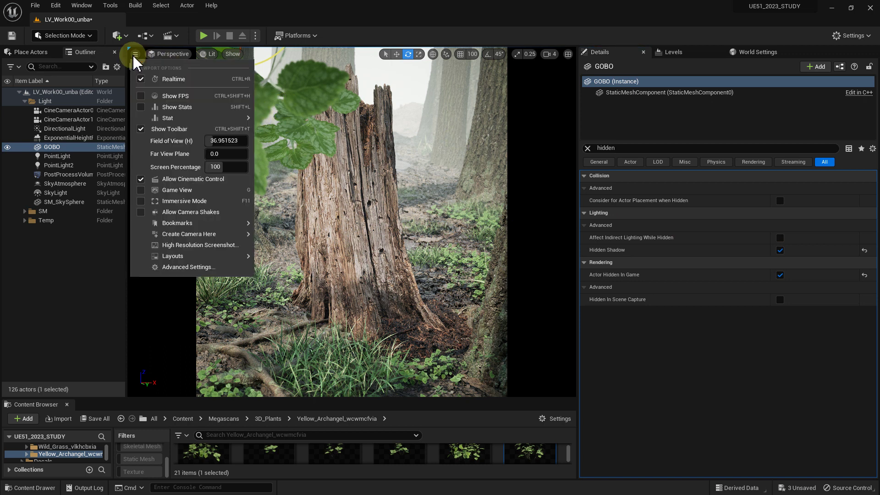
Preview the cine camera shot without the hidden leaves, then move the GOBO to reposition its shadows
left_click(157, 182)
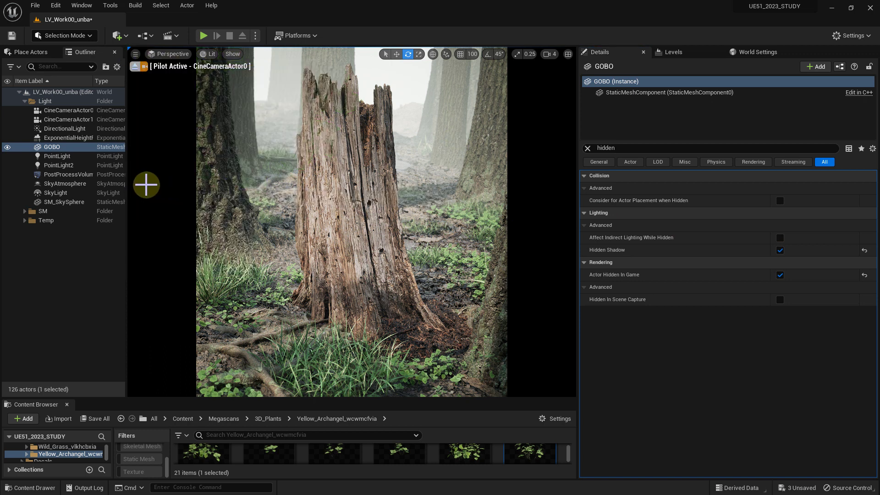
left_click(52, 146)
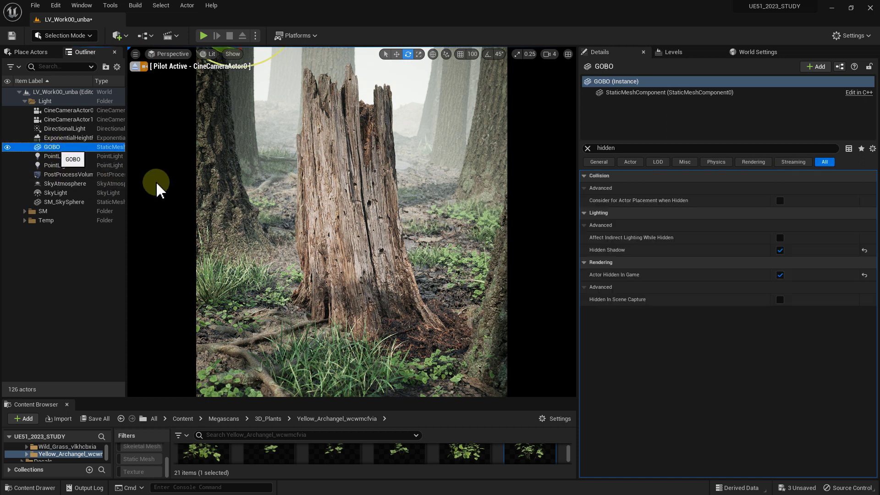
key("w")
left_click_drag(399, 212, 403, 201)
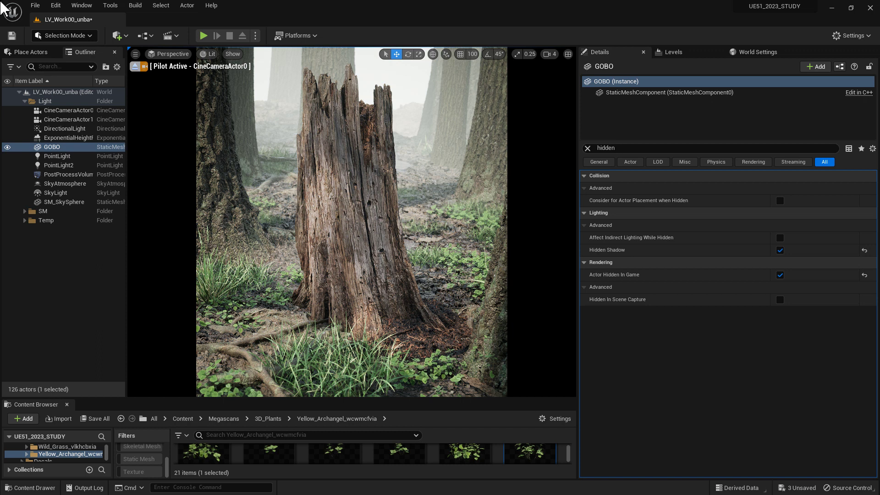
Select the DirectionalLight and set Cast Ray Traced Shadows to Enabled via the 'rayt' search
left_click(59, 174)
left_click(61, 202)
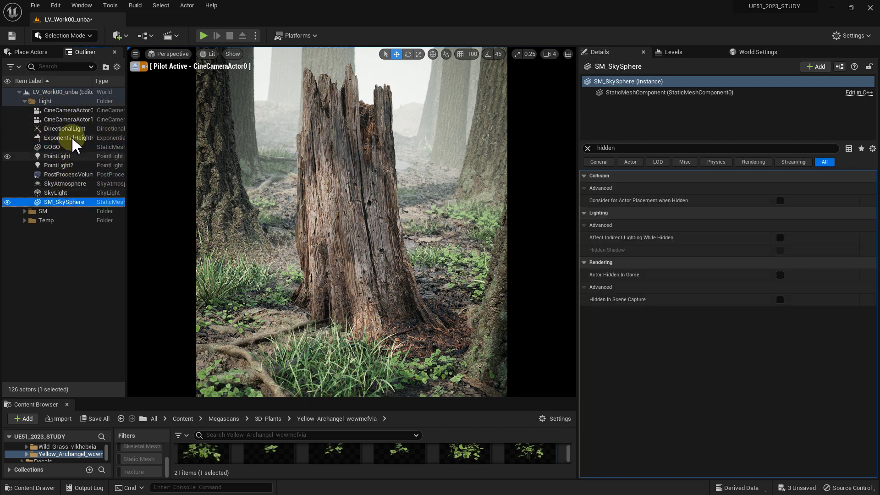
left_click(66, 129)
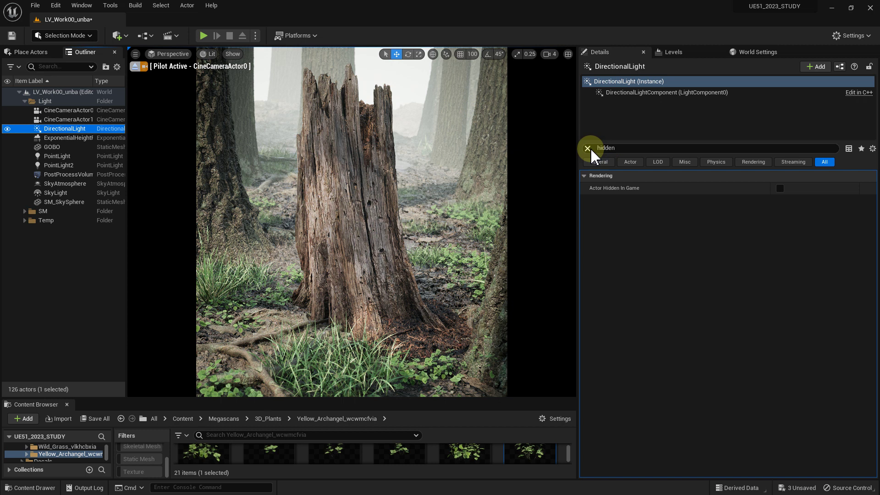
left_click(588, 148)
type("rayt")
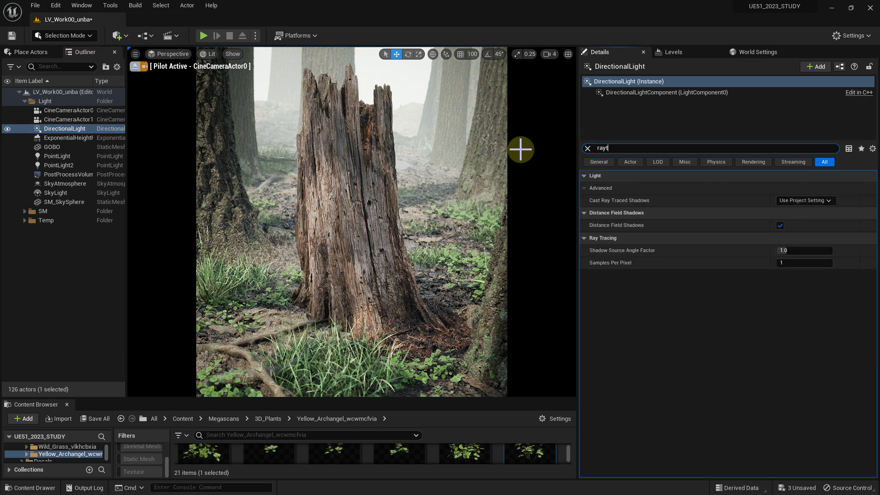
left_click(798, 200)
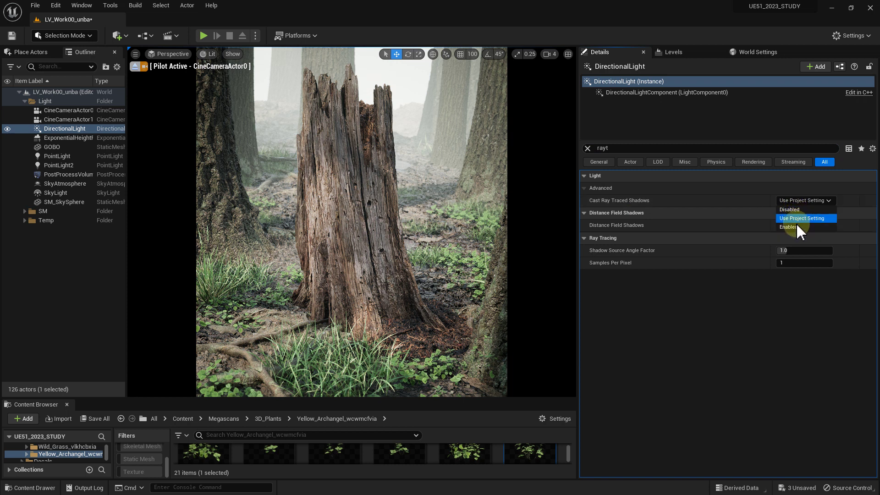
left_click(789, 227)
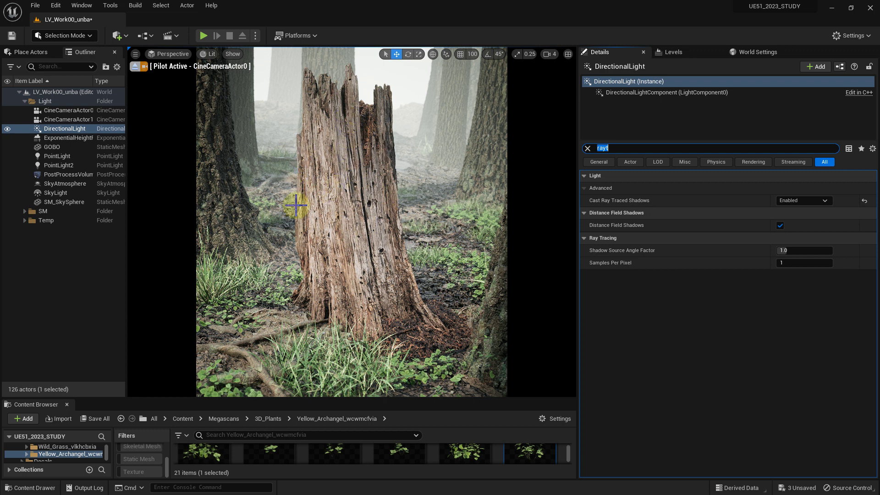
left_click(211, 5)
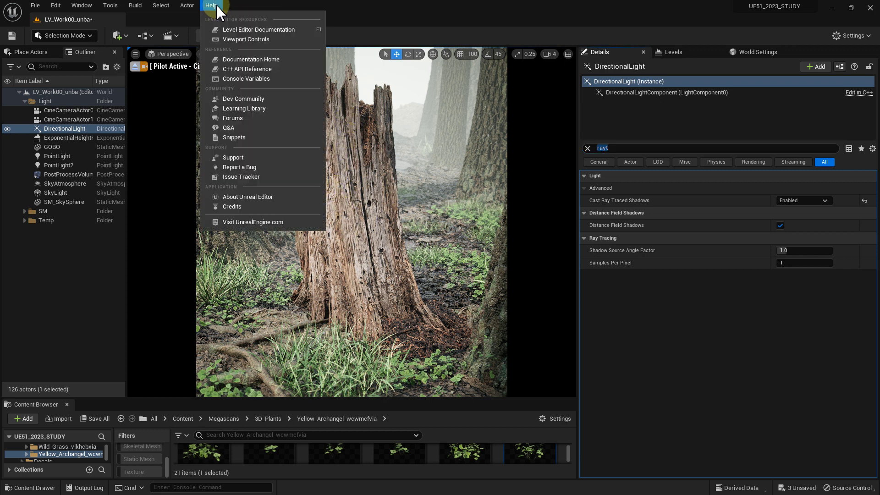
left_click(248, 196)
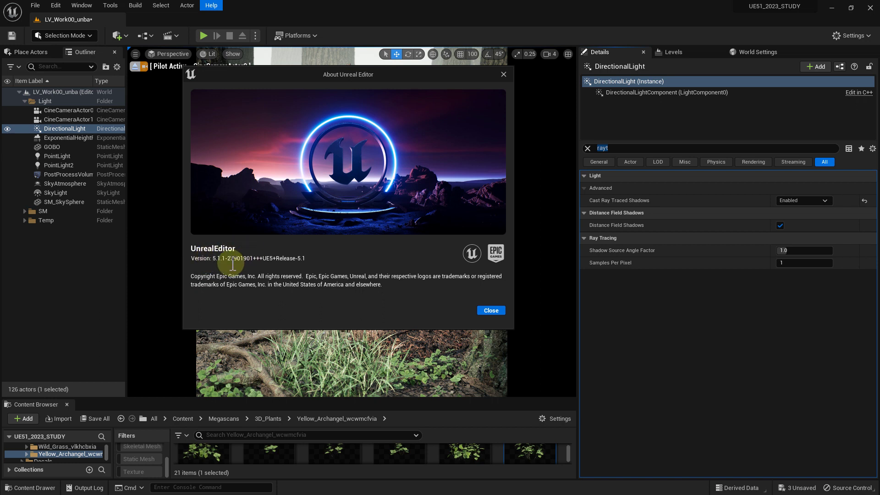
left_click(503, 75)
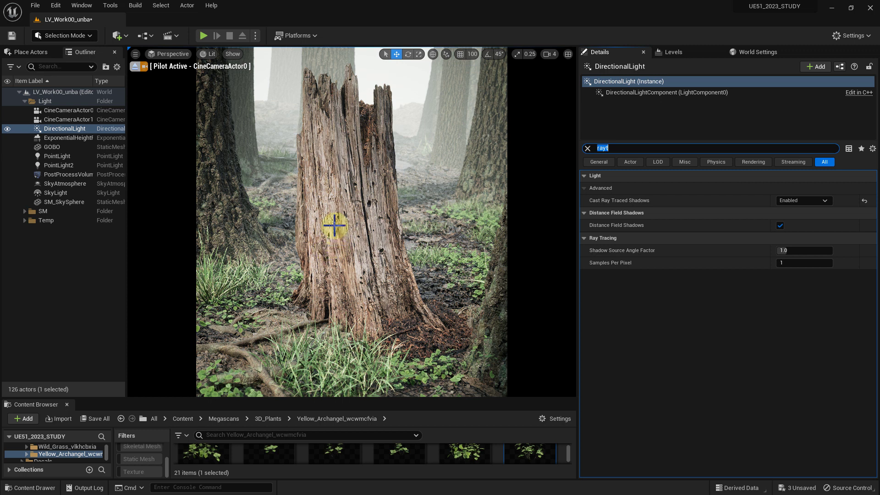
Set the light's Cast Ray Traced Shadows to Use Project Setting, then select the GOBO
left_click(805, 201)
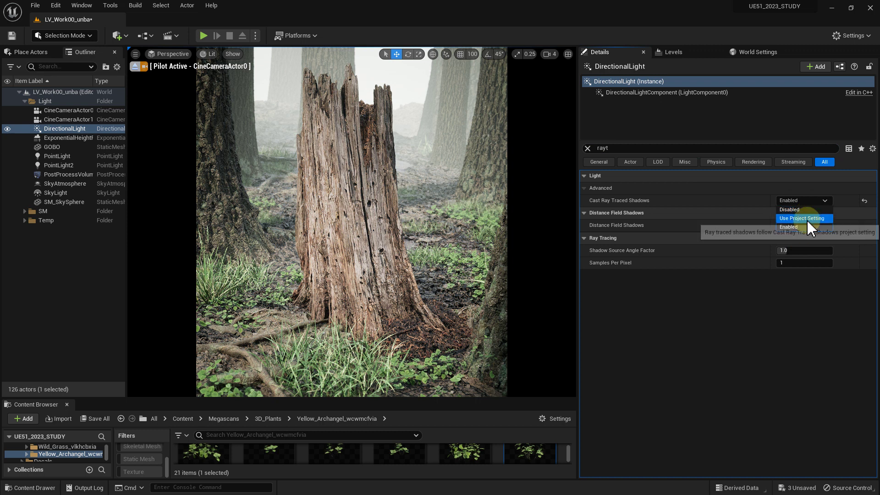
left_click(807, 219)
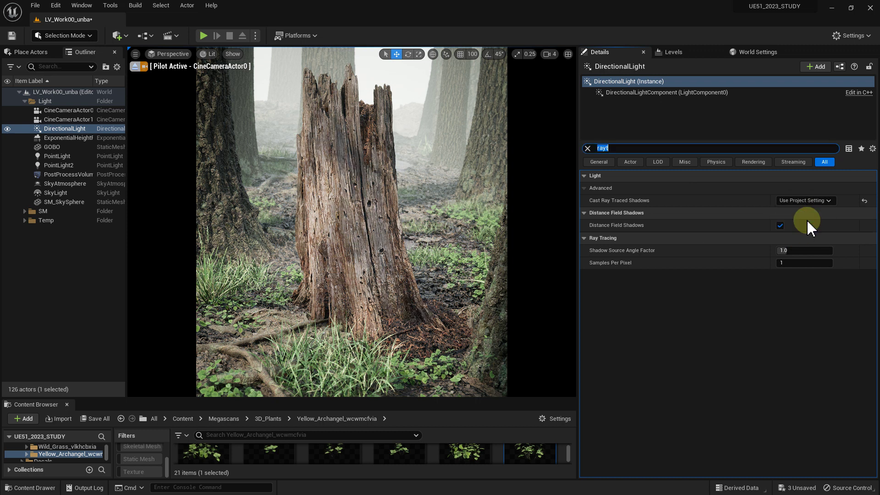
left_click(61, 150)
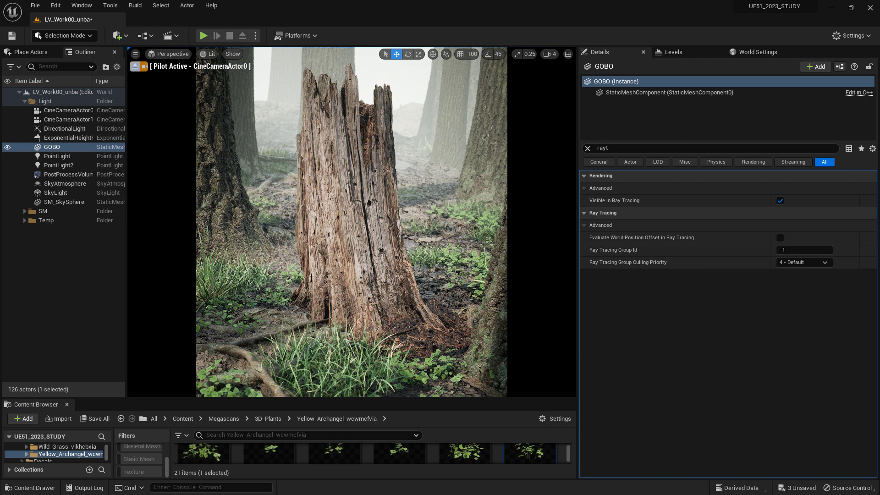